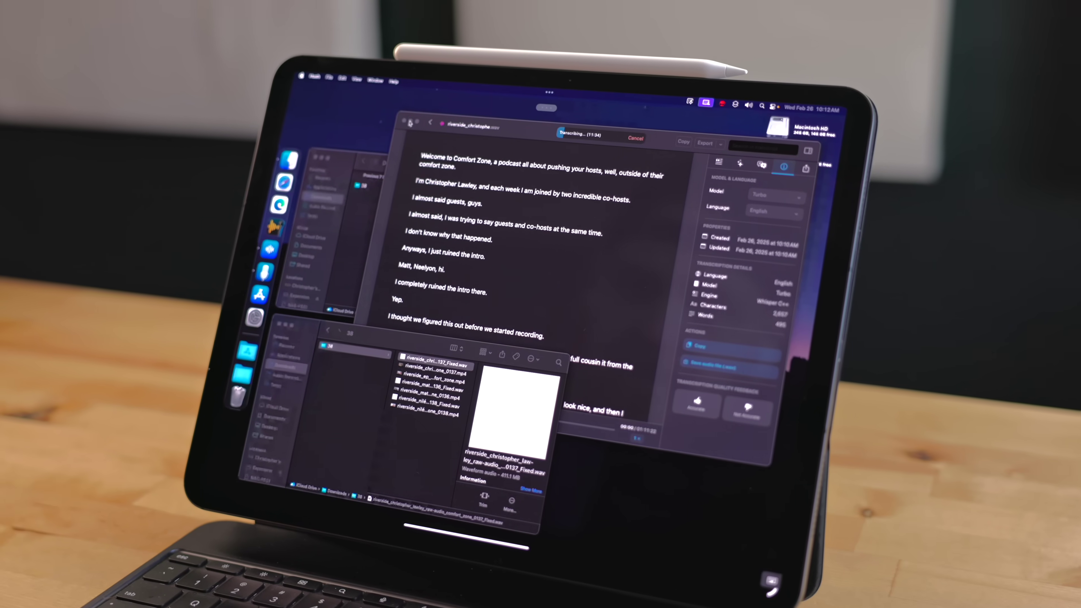
left_click(396, 118)
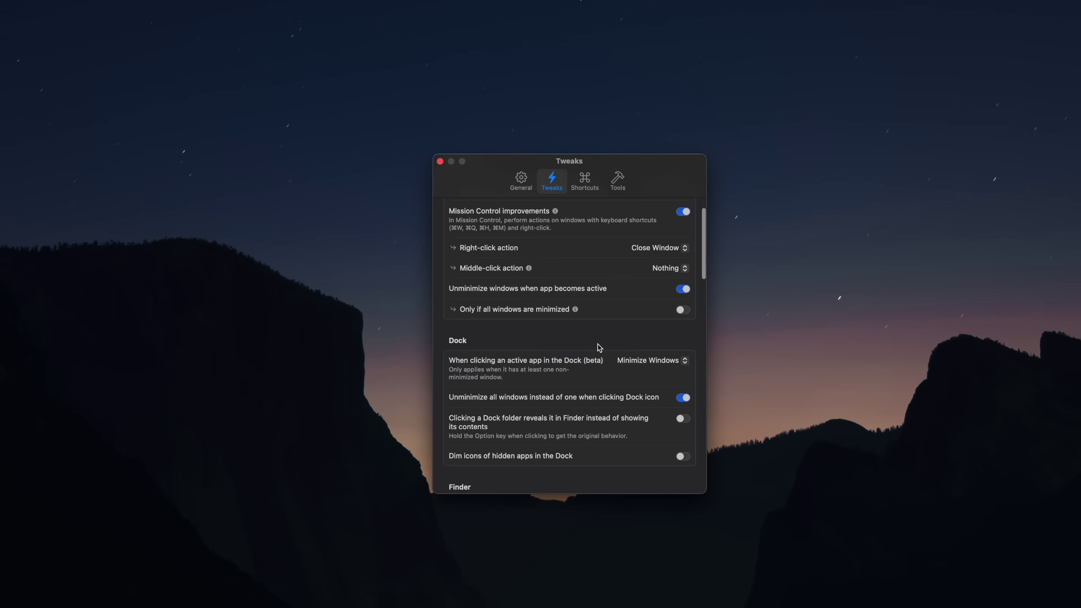
- Set the Mission Control middle-click action to Minimize Window
scroll(596, 350, "up", 2)
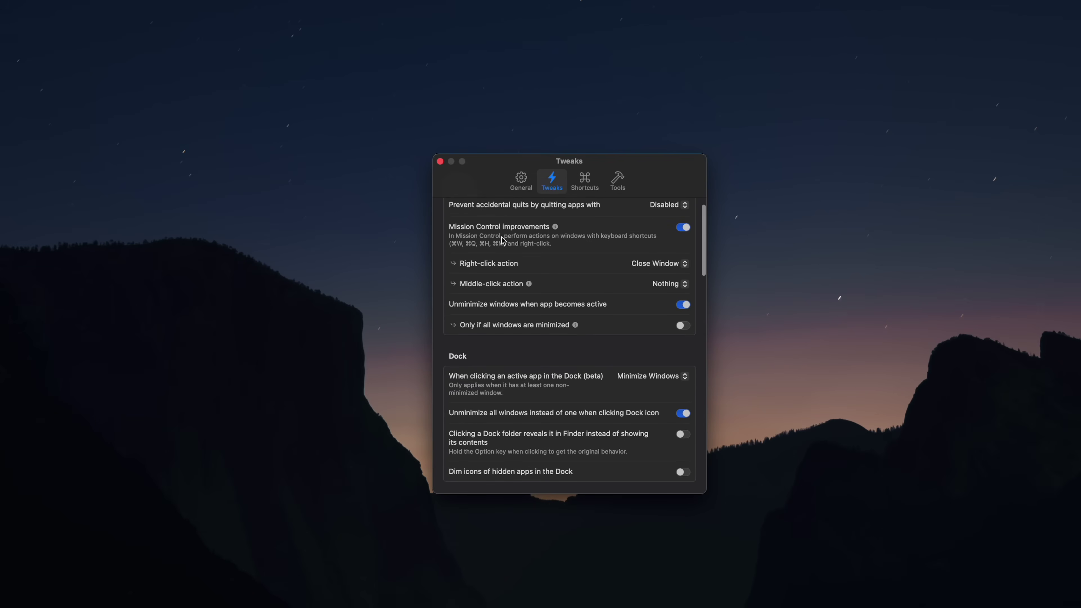
left_click(659, 286)
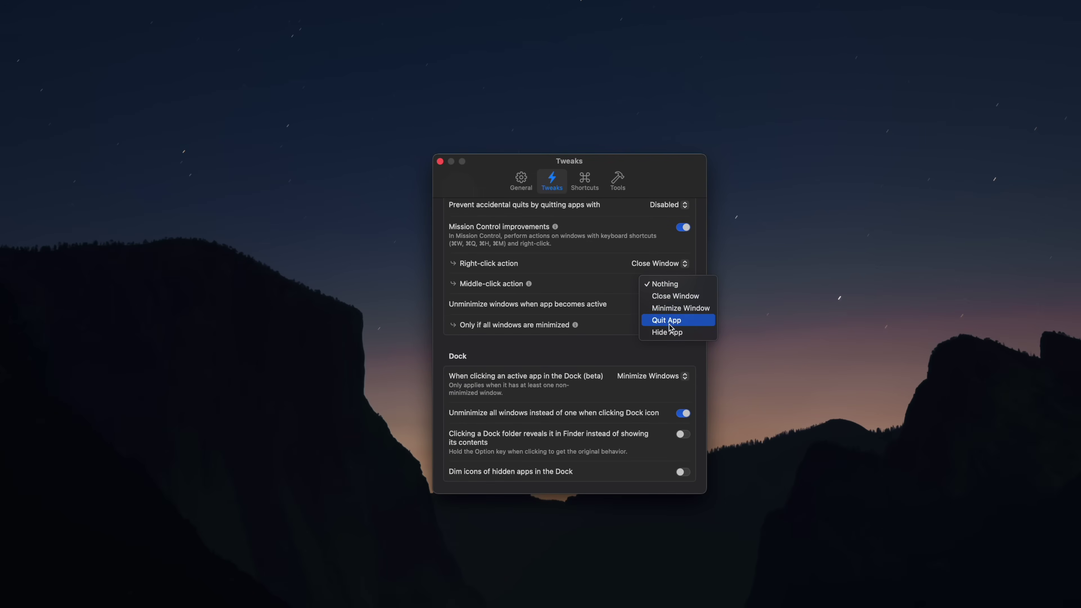
left_click(675, 309)
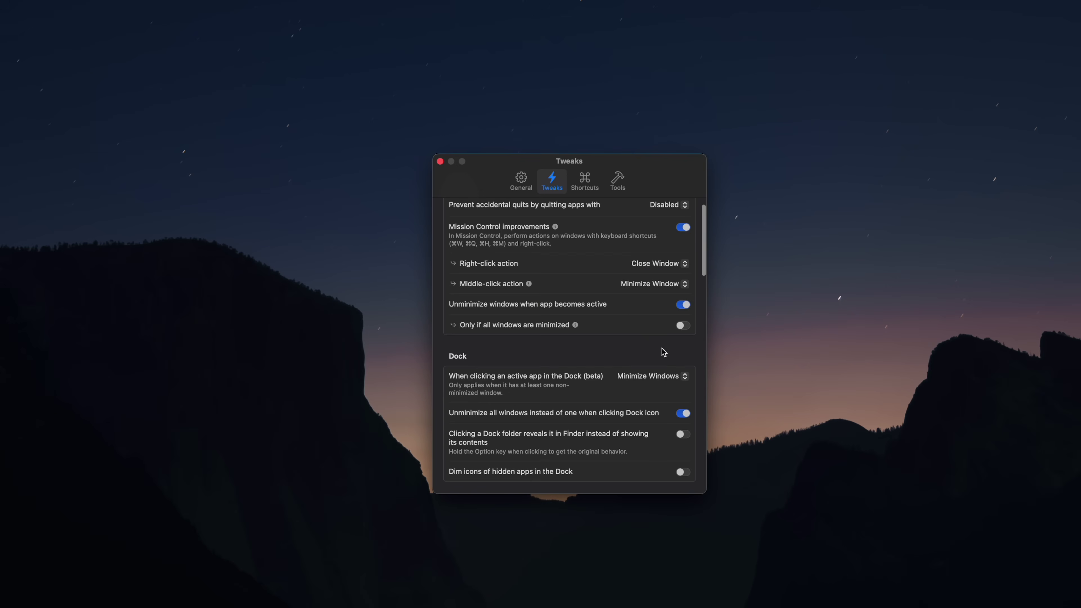
- Look through the Dock and Finder tweaks, including Dock click behaviour and moving files with cut and paste
scroll(663, 351, "down", 3)
scroll(662, 348, "down", 1)
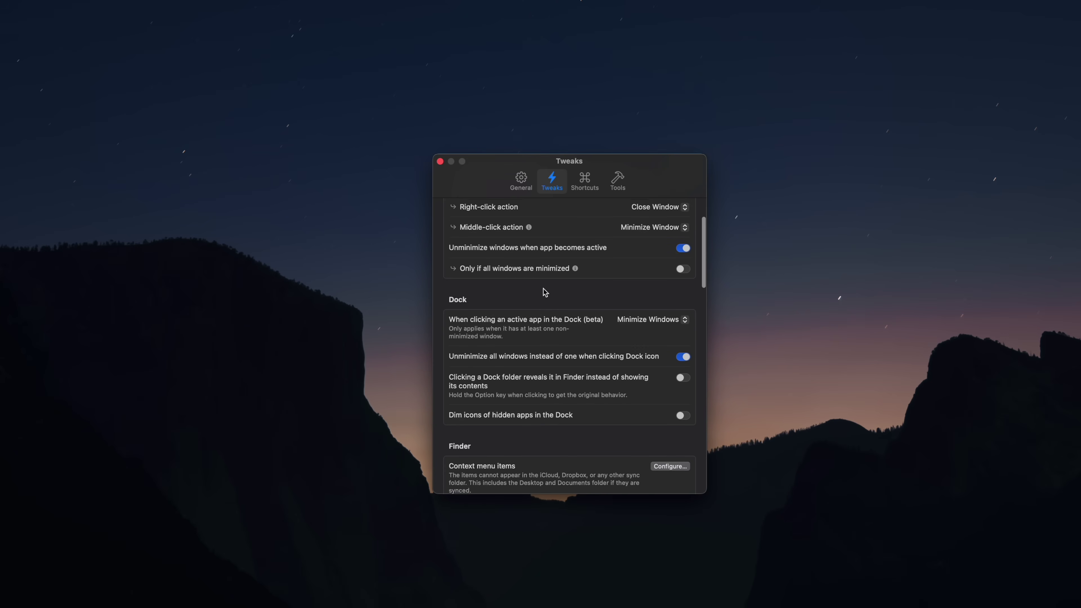
scroll(543, 288, "down", 1)
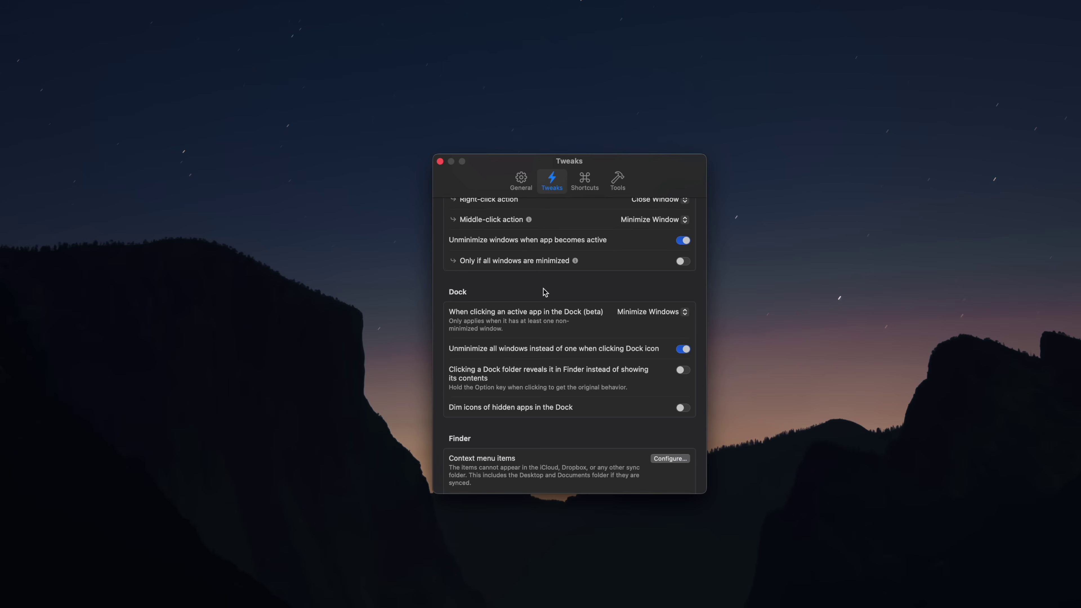
scroll(545, 292, "down", 3)
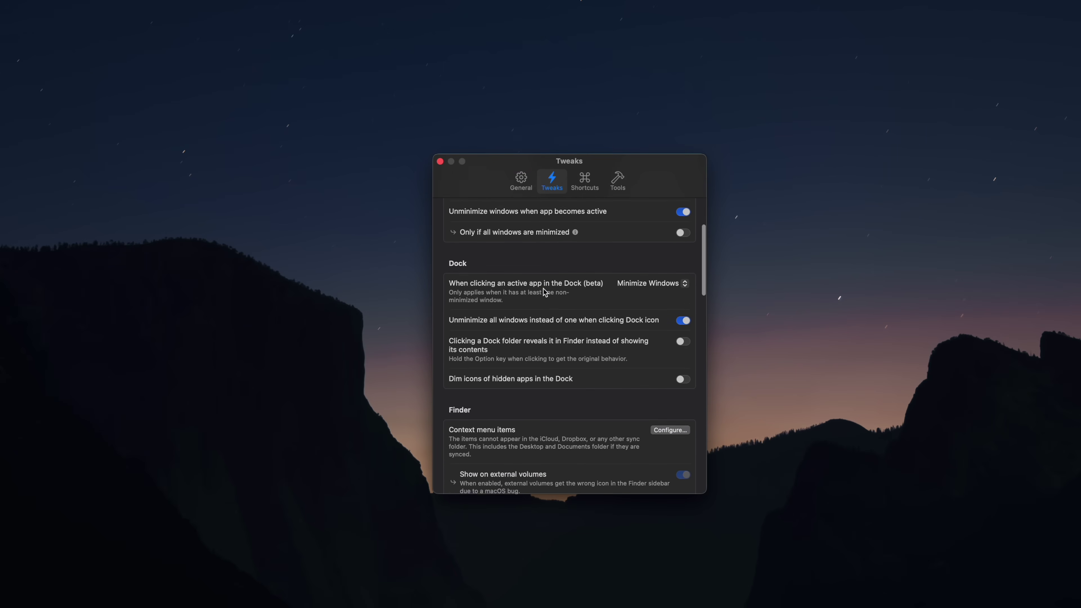
scroll(543, 289, "down", 2)
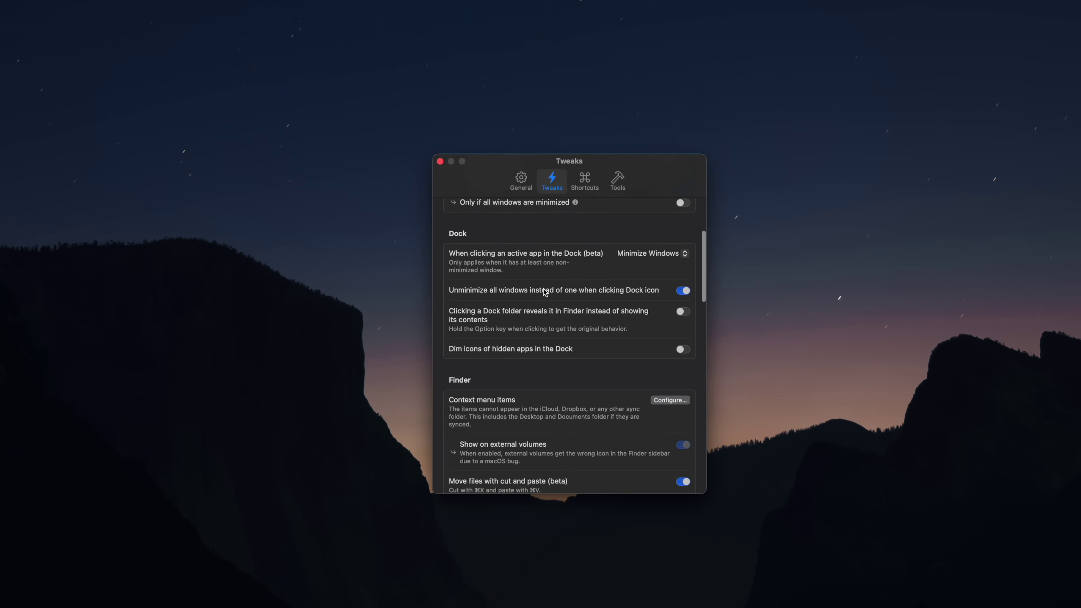
scroll(545, 293, "down", 3)
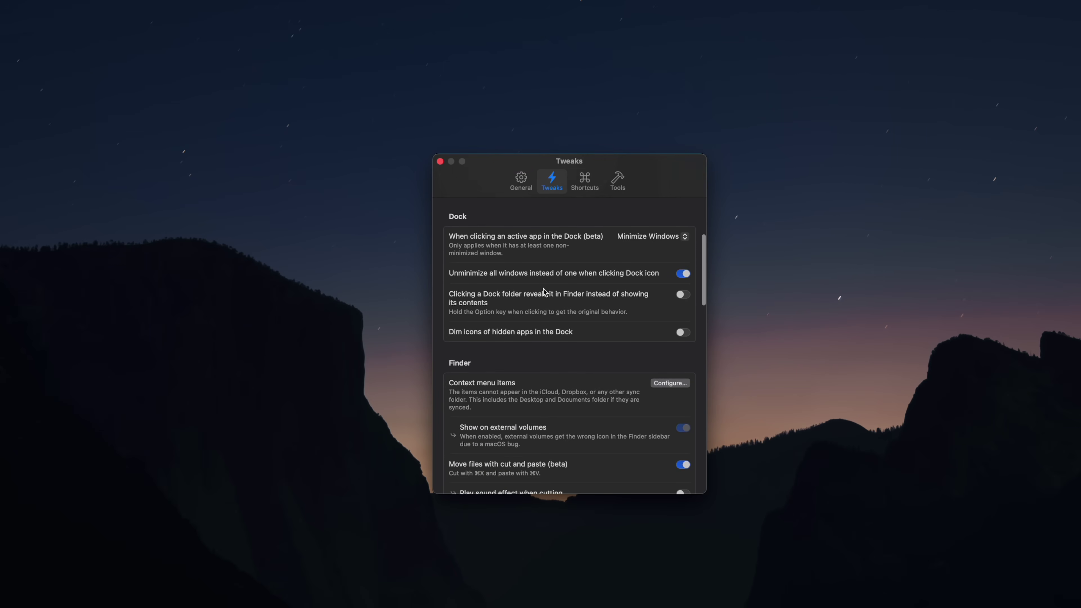
scroll(543, 291, "down", 8)
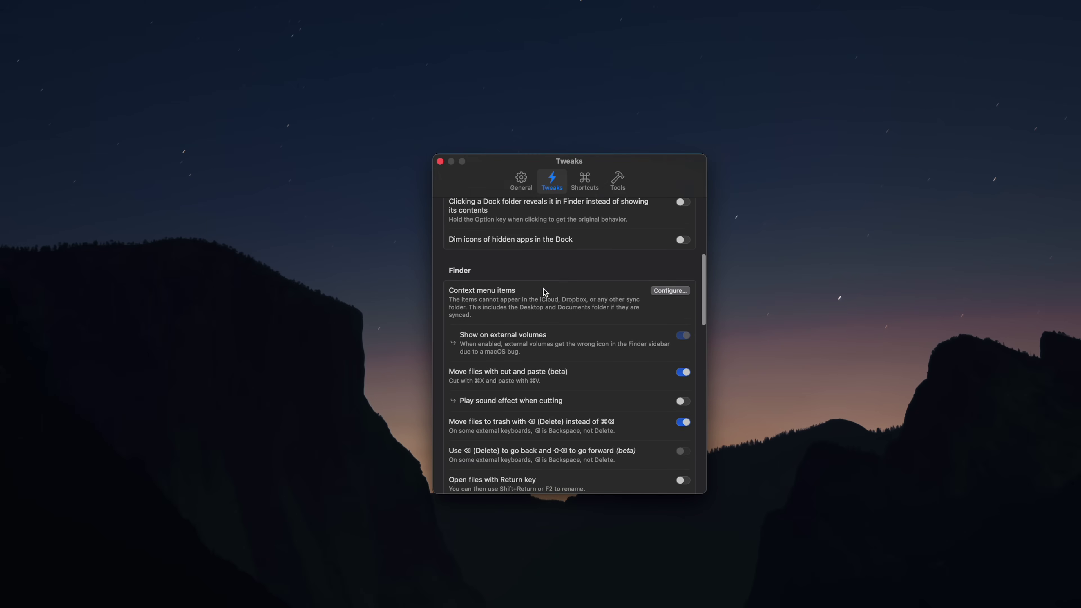
scroll(543, 292, "down", 2)
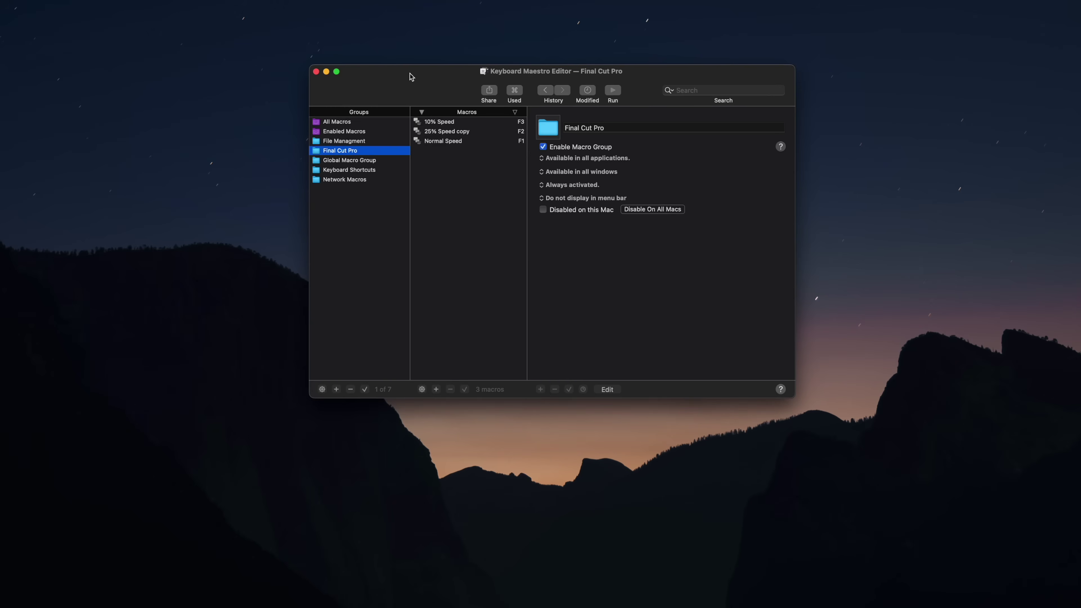
- In Keyboard Maestro Editor, show the 10% Speed macro of the Final Cut Pro group
left_click(438, 123)
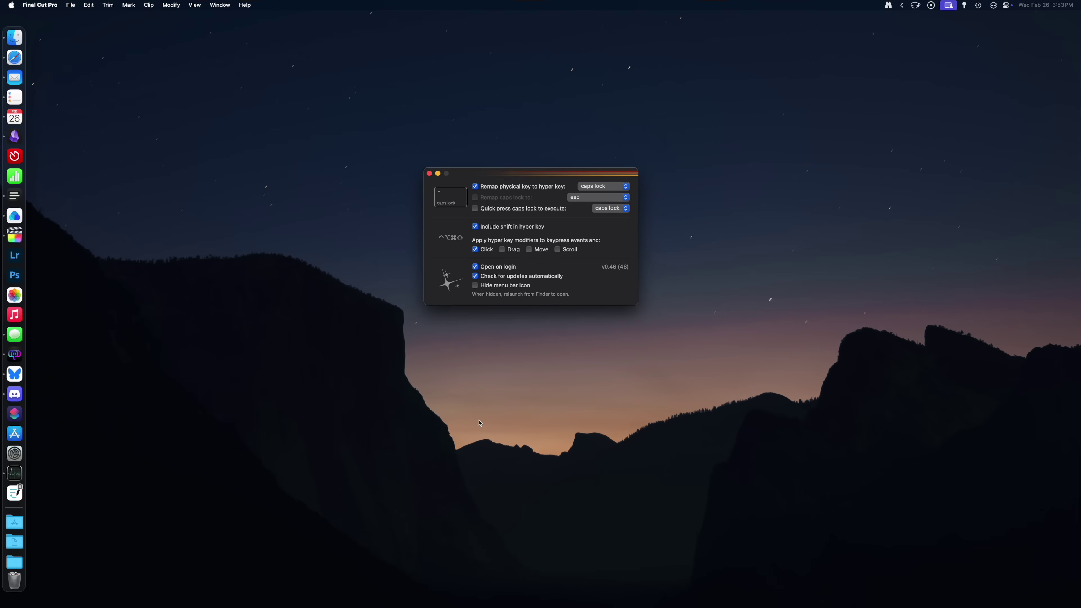
- Launch Terminal with its hyper key combination and close its window
key("ctrl")
key("ctrl+alt+shift+super+t")
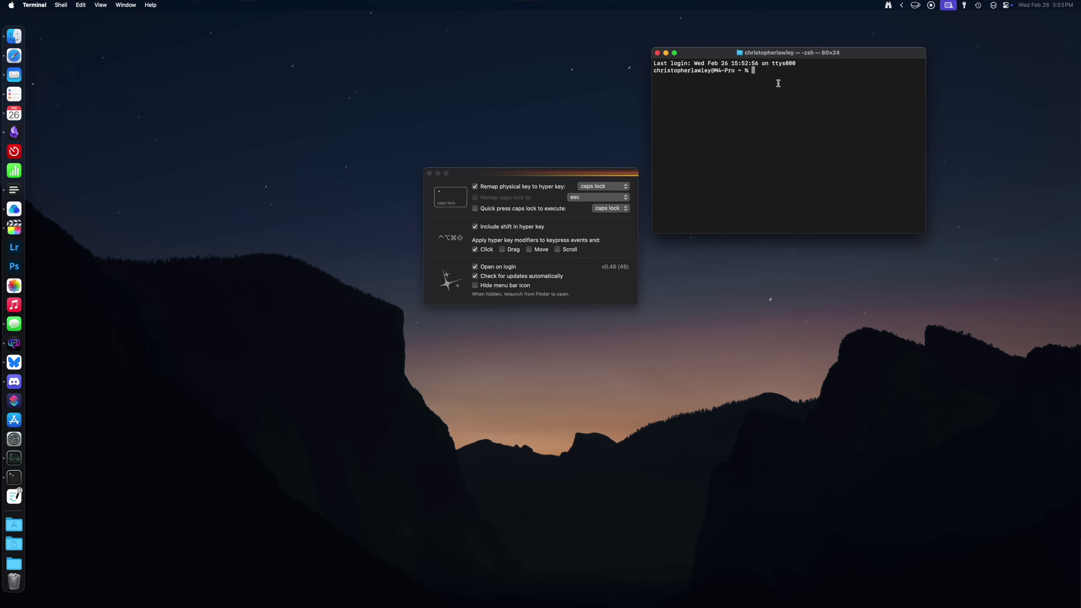
left_click(657, 53)
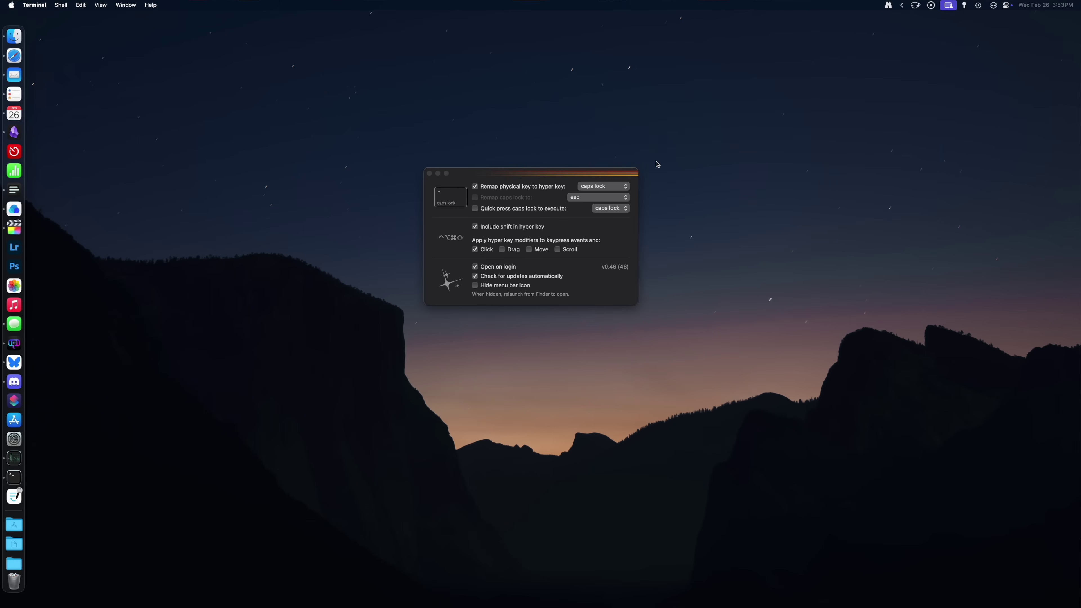
key("alt")
key("ctrl+alt+shift+super+p")
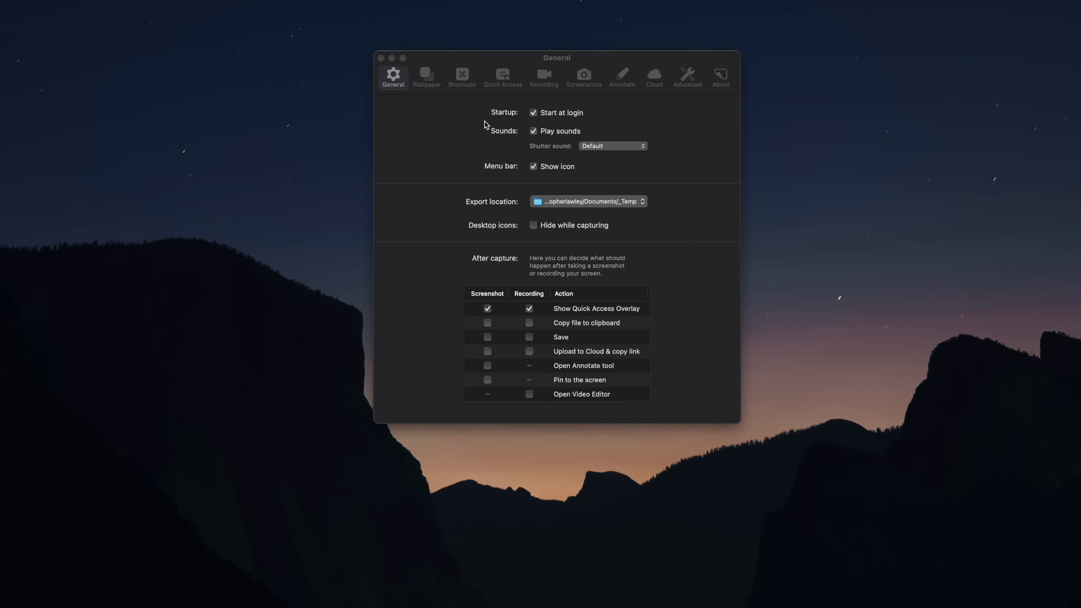
- Look through the Wallpaper, Shortcuts, Quick Access, Recording and Screenshots settings, including the General and Video recording options
left_click(424, 81)
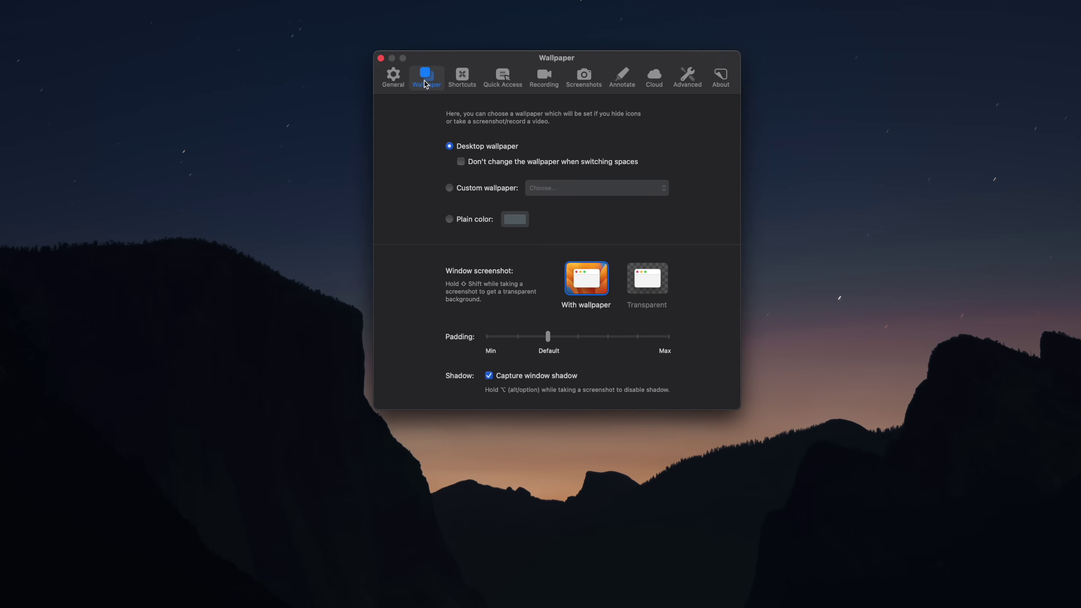
left_click(466, 87)
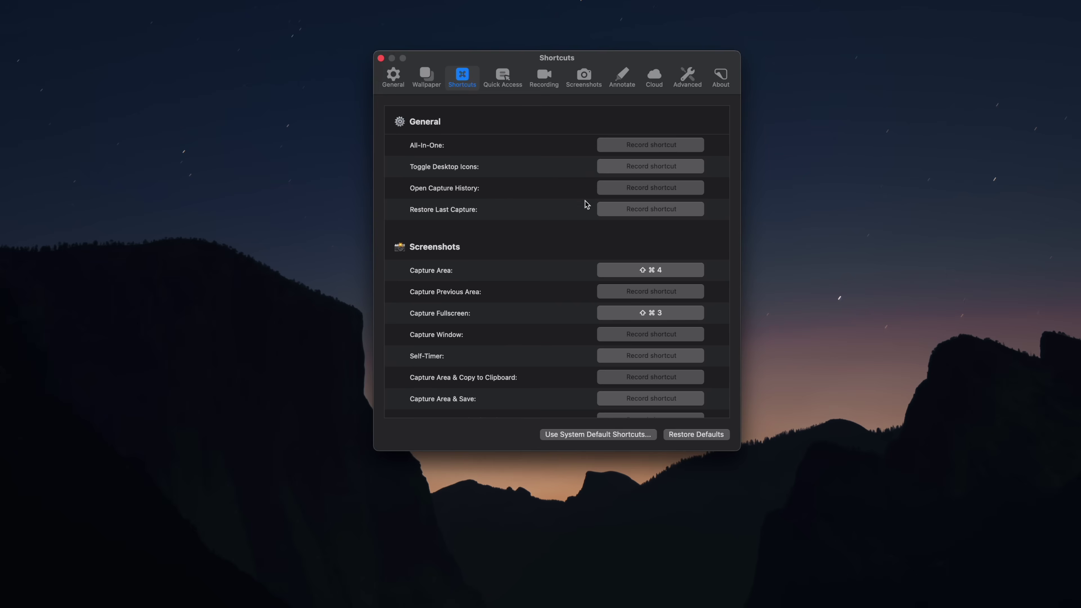
scroll(586, 204, "down", 8)
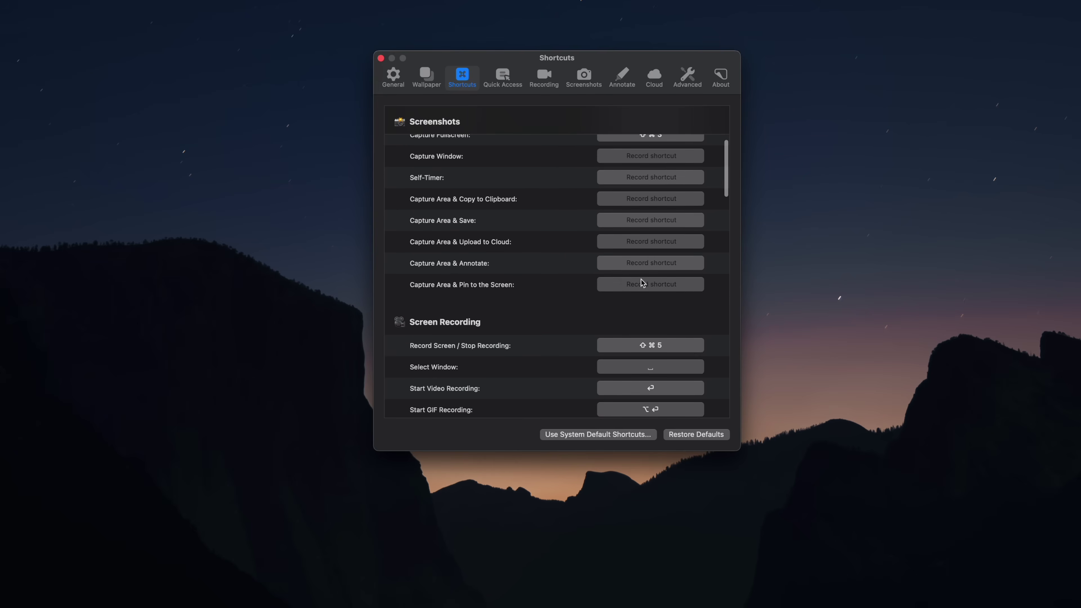
left_click(496, 85)
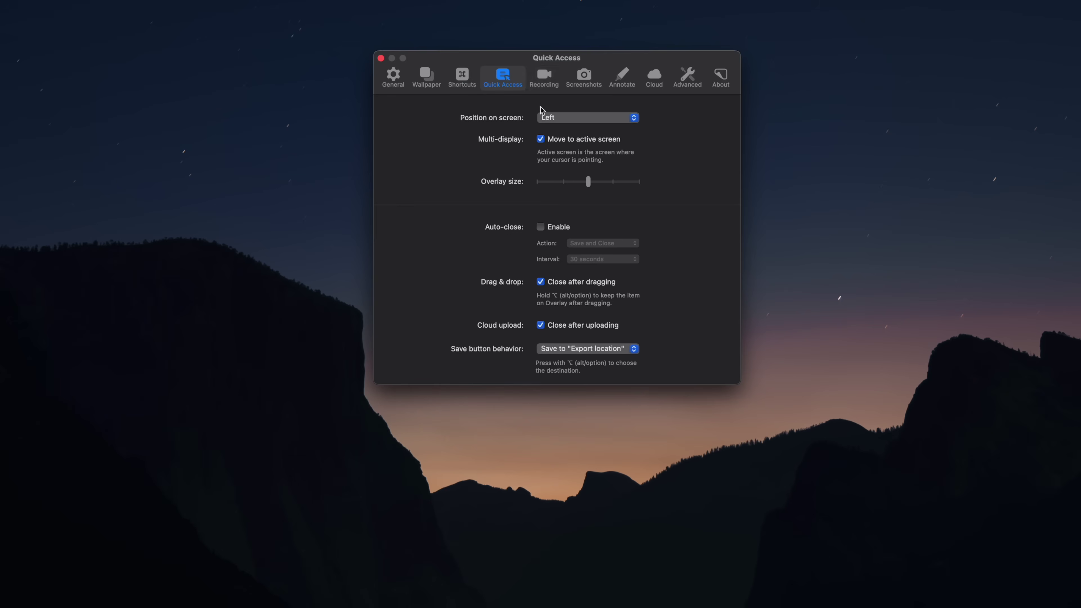
left_click(546, 73)
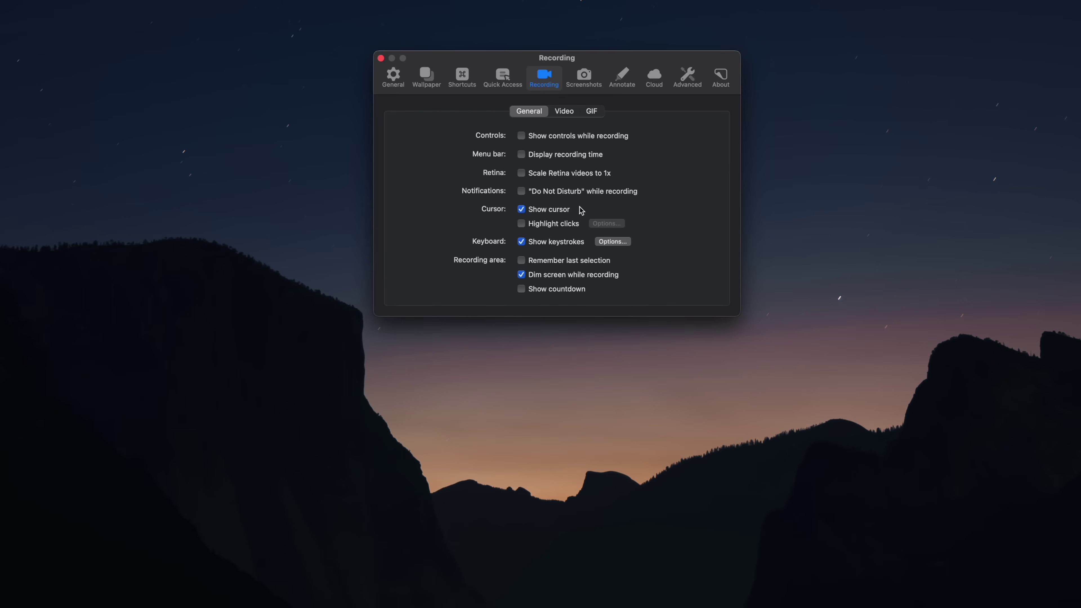
left_click(561, 112)
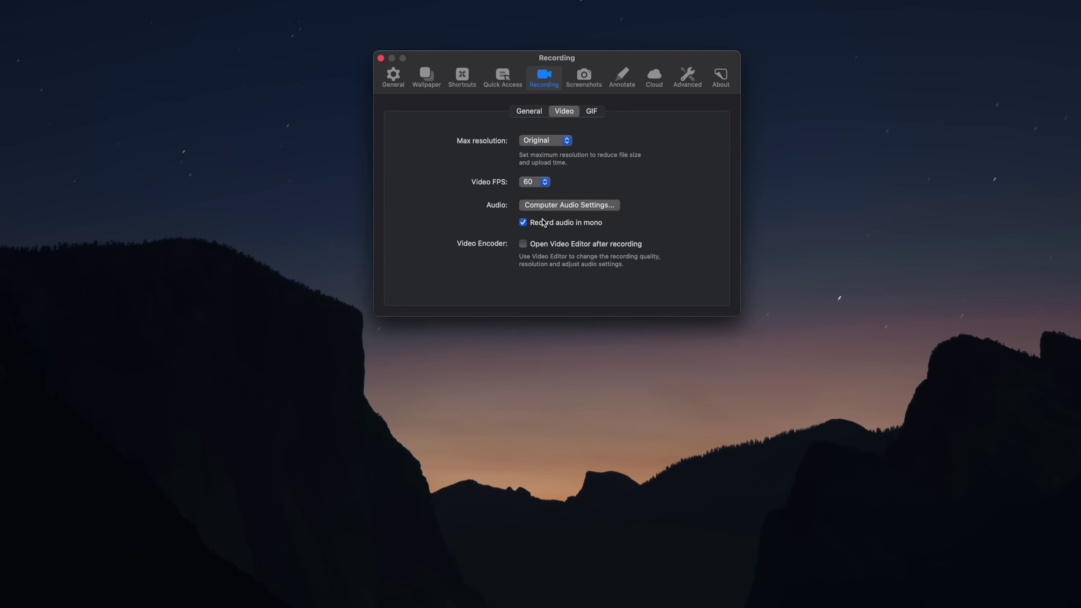
left_click(531, 115)
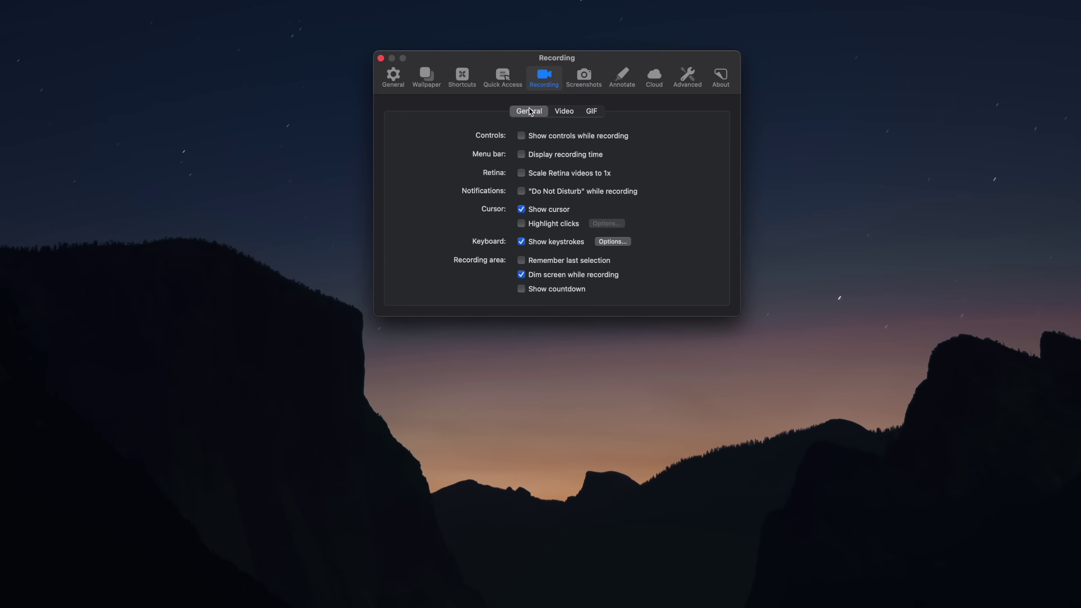
left_click(595, 83)
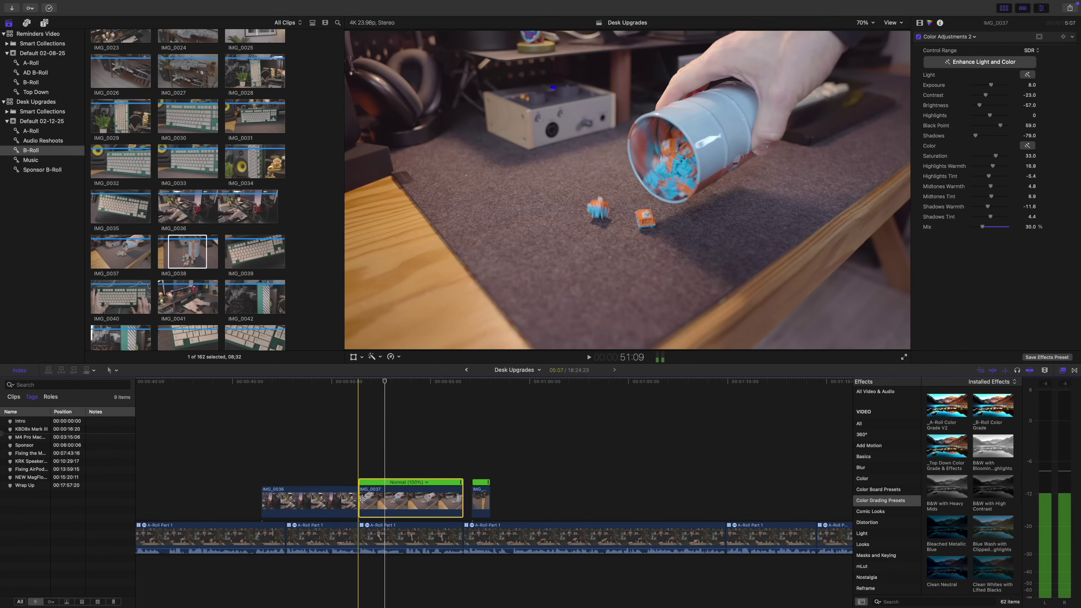
- Split the IMG_0037 clip near its middle, delete the second part, and move IMG_0038 directly against the remaining part
key("super+b")
left_click(409, 497)
key("BackSpace")
left_click_drag(483, 505, 419, 505)
- Slow the IMG_0038 clip to 25% with machine learning optical flow, and cut off its end at the A-Roll cut below
key("ctrl+super+2")
key("ctrl+super+o")
key("space")
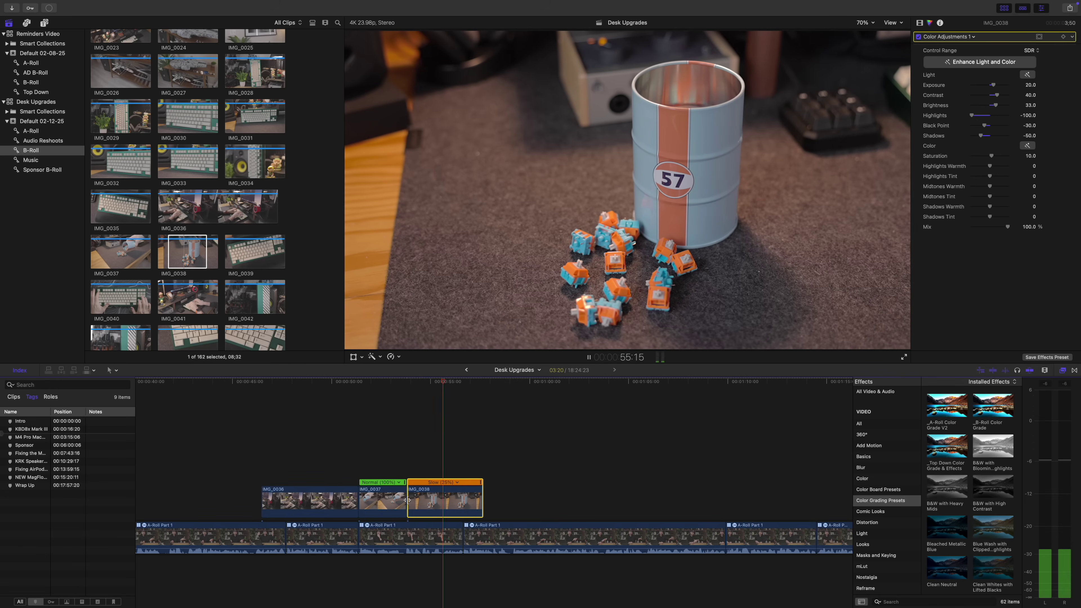
key("space")
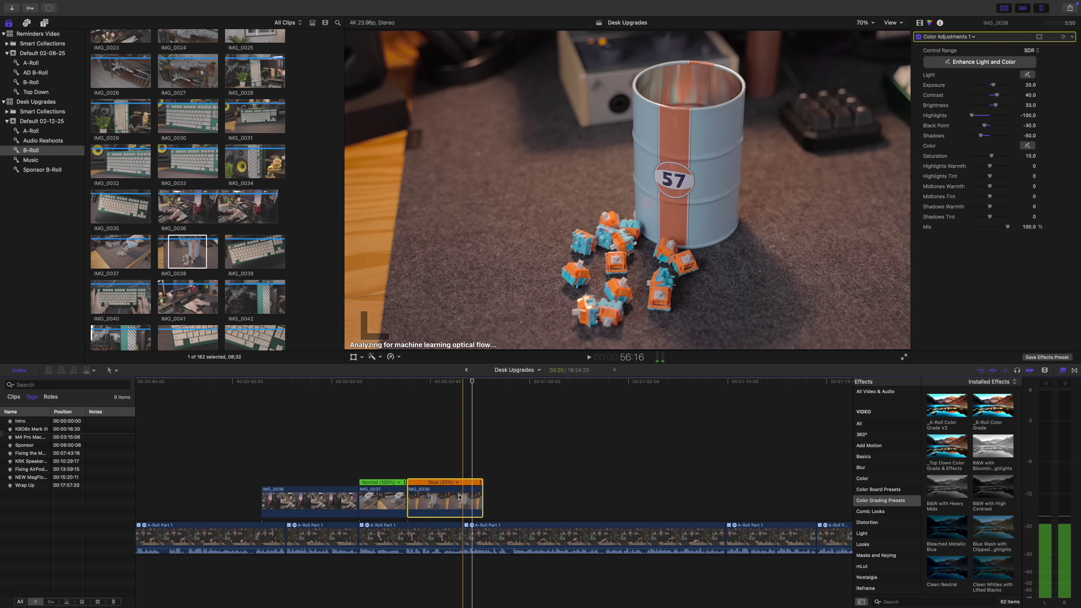
key("super+b")
key("Delete")
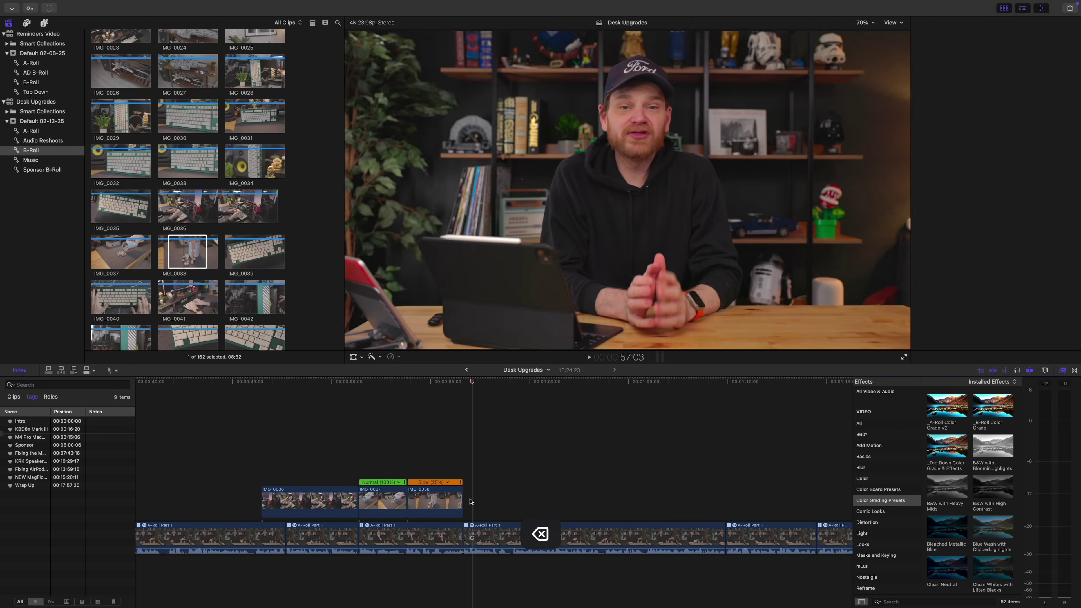
- Set the retiming video quality of IMG_0038 to Best (Machine Learning) and play the slowed clip back
left_click(394, 356)
mouse_move(432, 372)
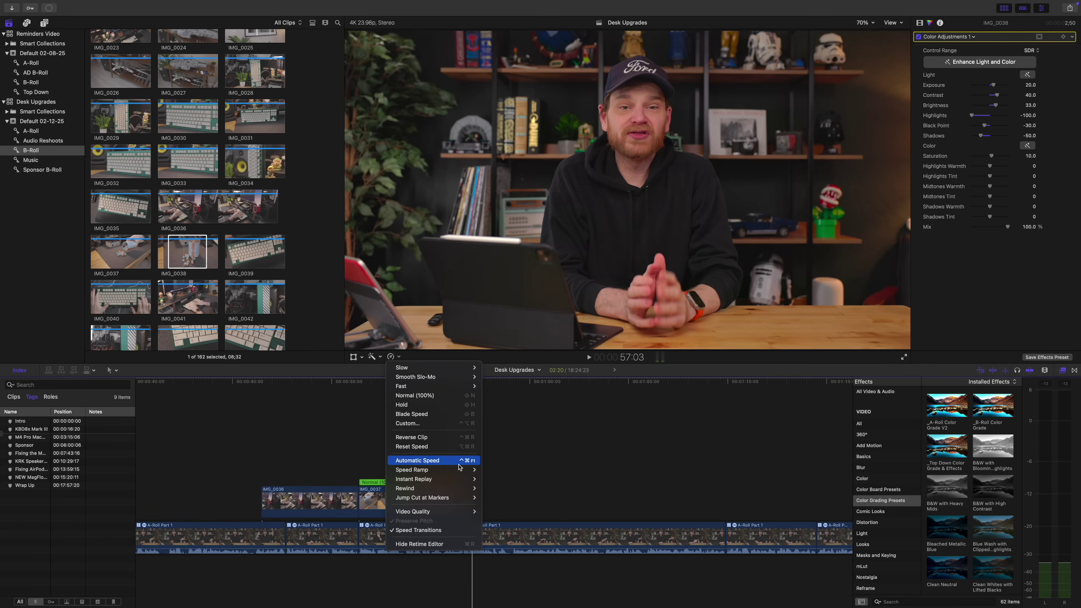
mouse_move(466, 481)
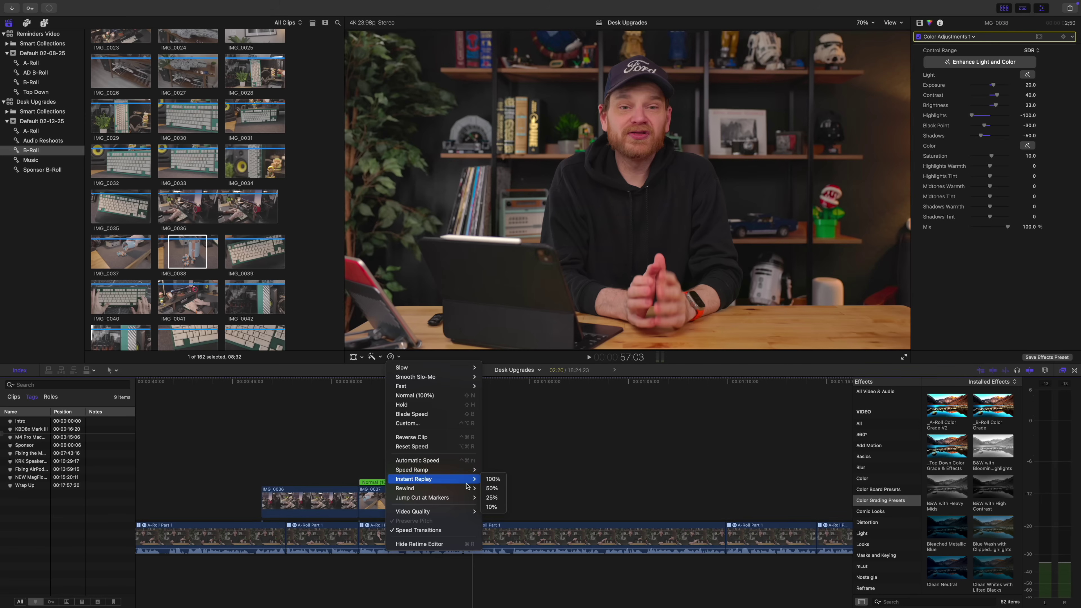
mouse_move(472, 513)
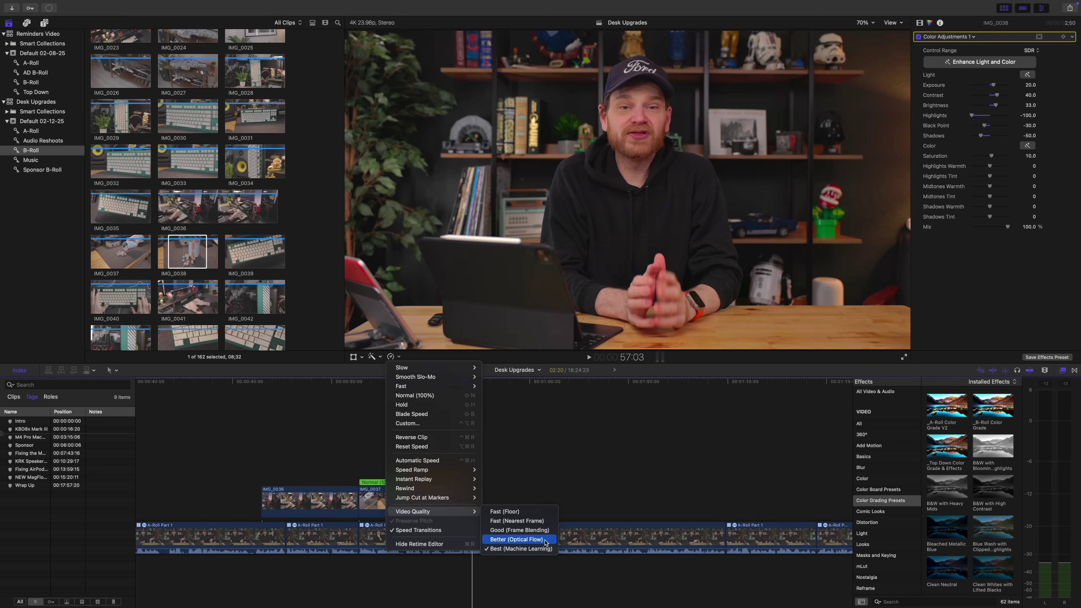
left_click(527, 550)
key("space")
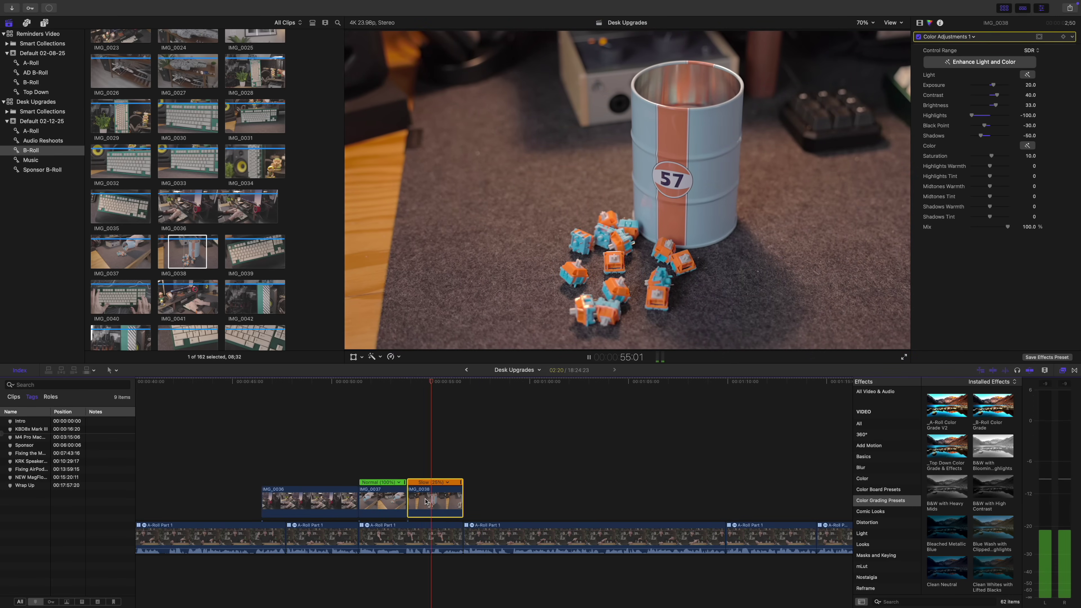
key("space")
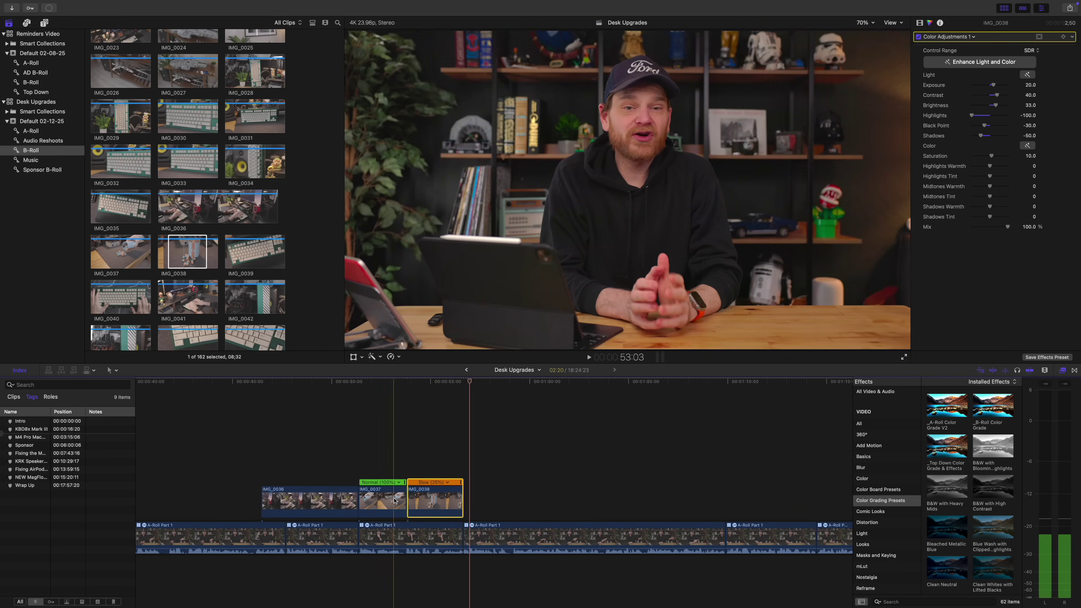
key("shift+slash")
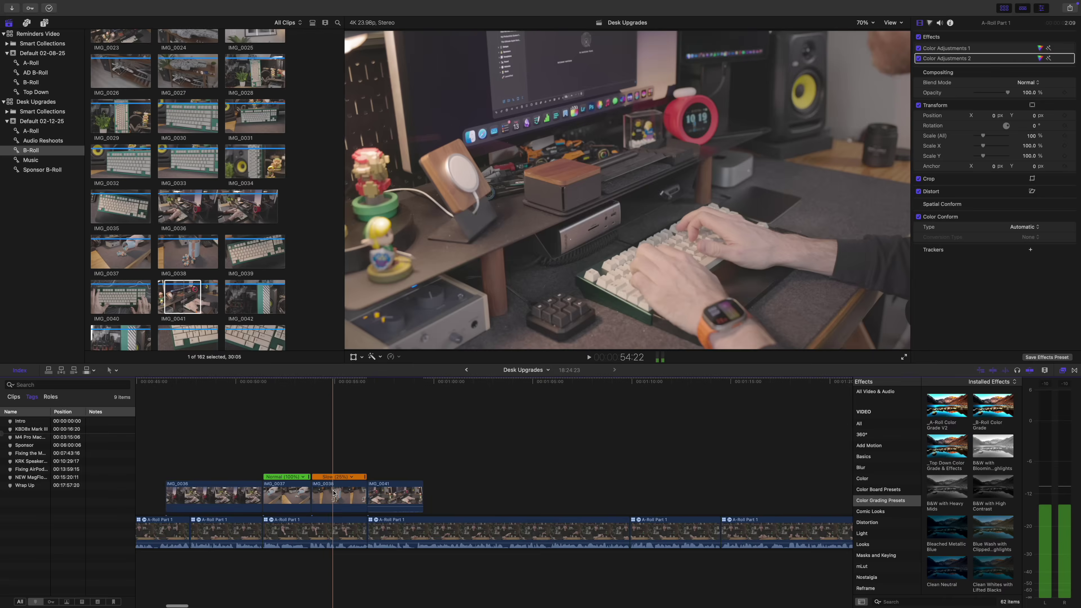
- Copy Color Adjustments 1, Color Adjustments 2 and Sharpen from IMG_0038 onto IMG_0041 with Stretch to Fit keyframe timing
left_click(321, 489)
key("super+c")
left_click(393, 492)
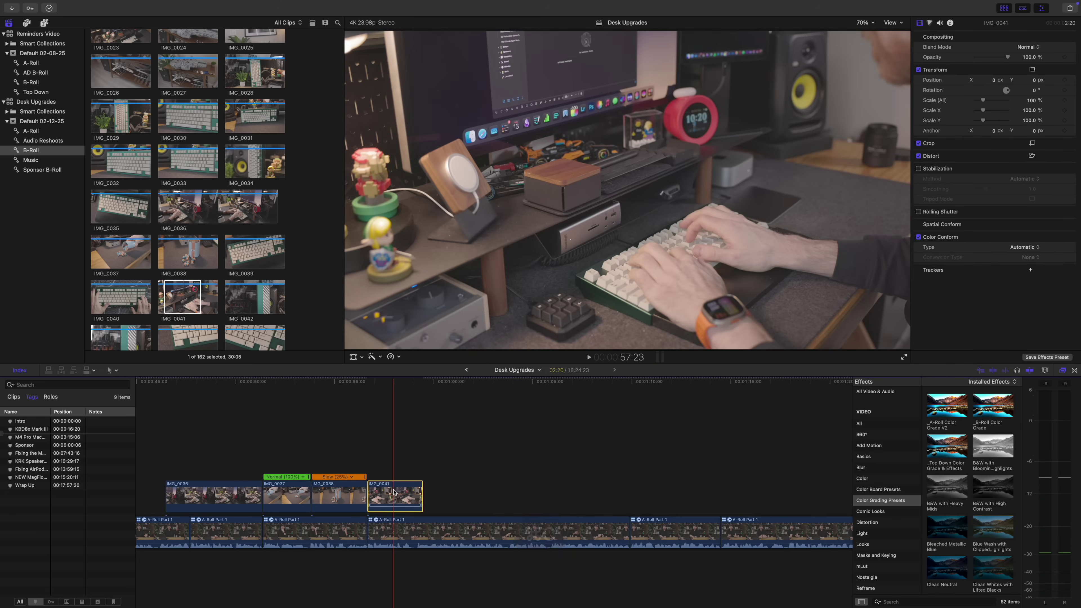
key("super+shift+v")
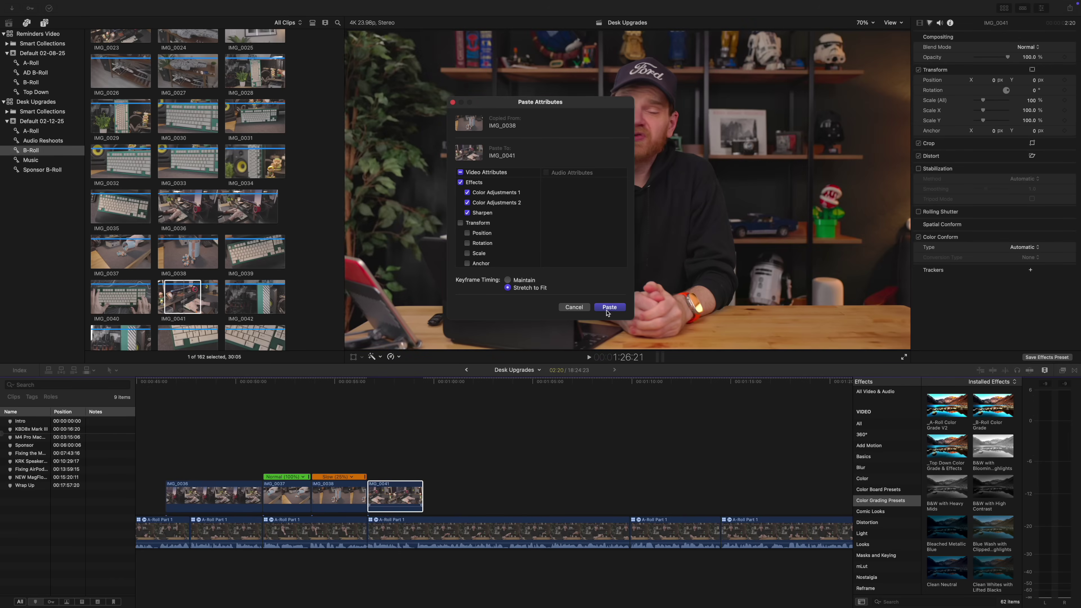
left_click(608, 307)
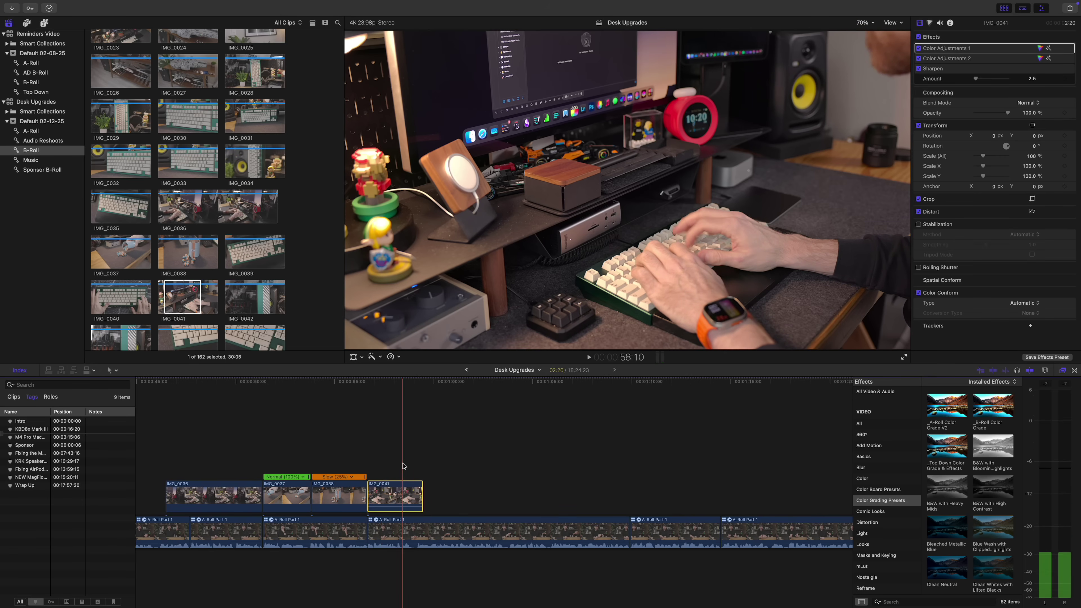
- Undo the effects pasted onto IMG_0041 and paste Color Adjustments 1, Color Adjustments 2 and Sharpen onto the clip again
key("super+z")
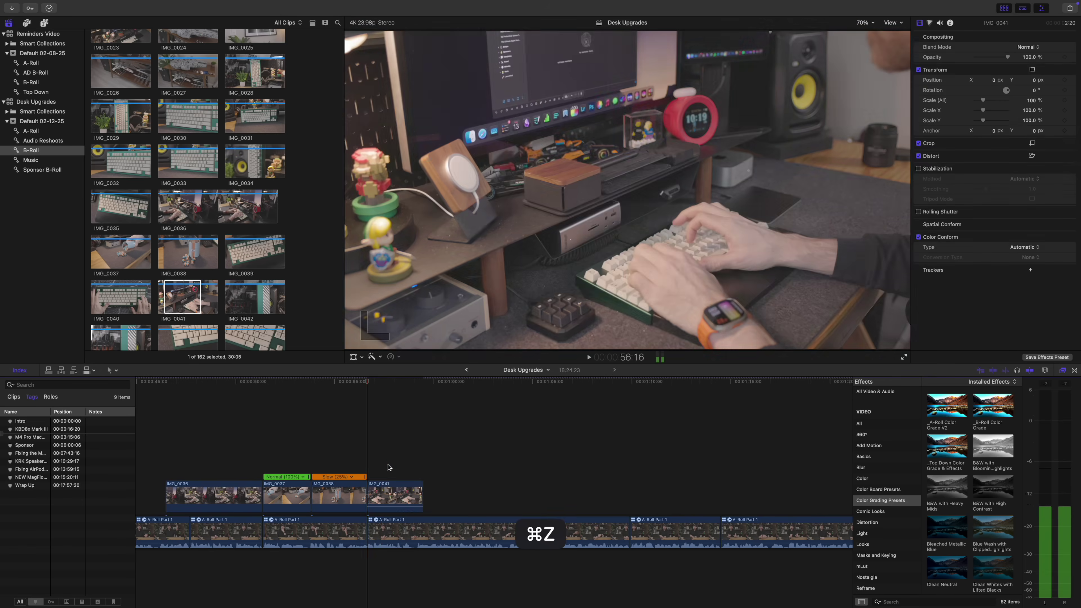
left_click(390, 386)
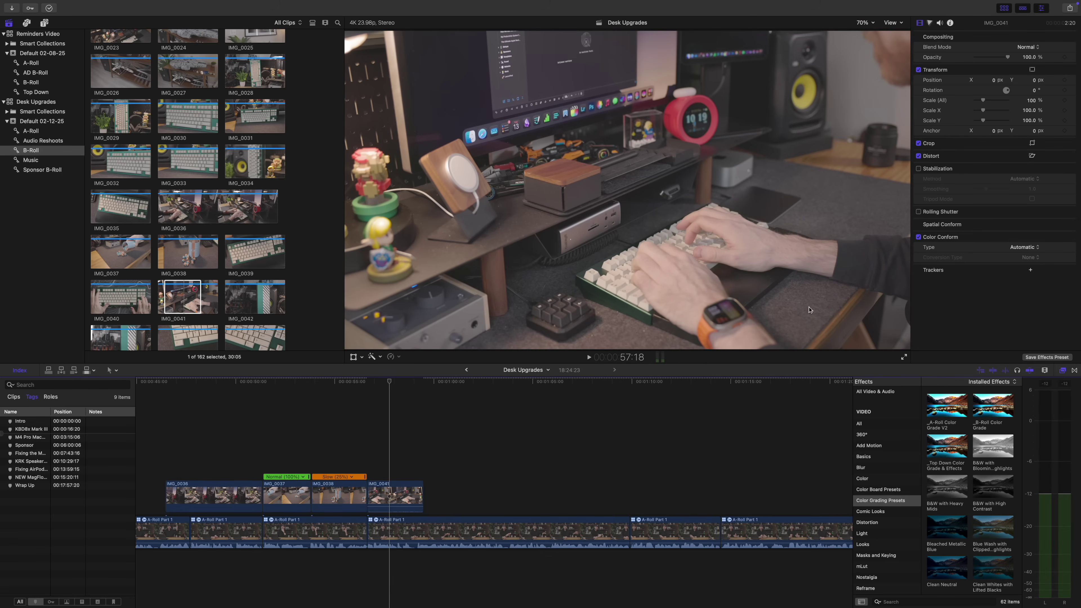
key("shift+super")
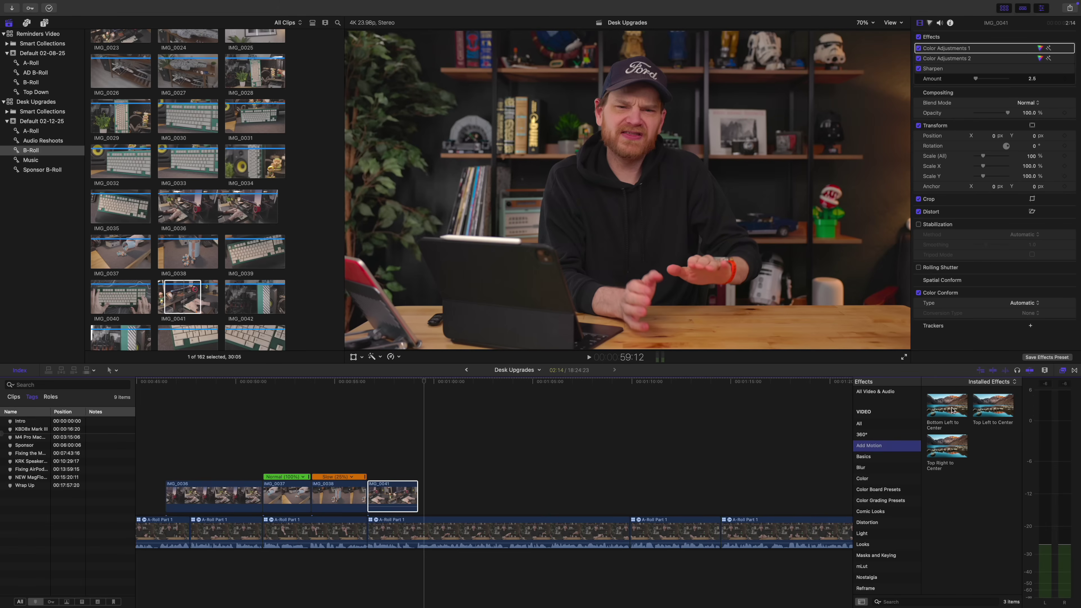
- Preview the Add Motion presets, apply Bottom Right to Center to the IMG_0041 clip, and play back the added movement
left_click(951, 412)
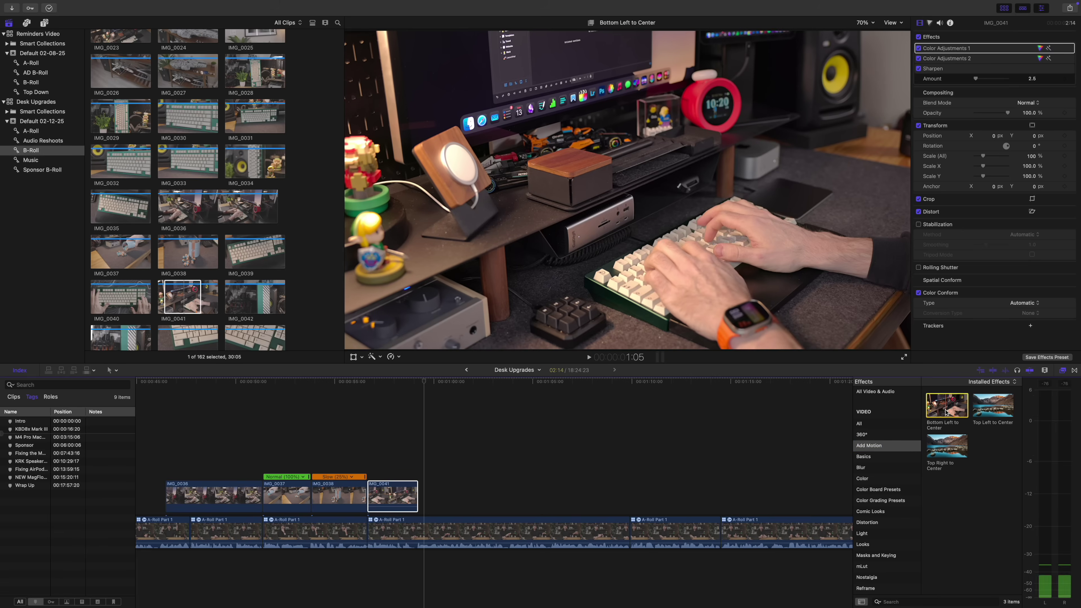
key("super+equal")
key("super+equal")
key("super+equal")
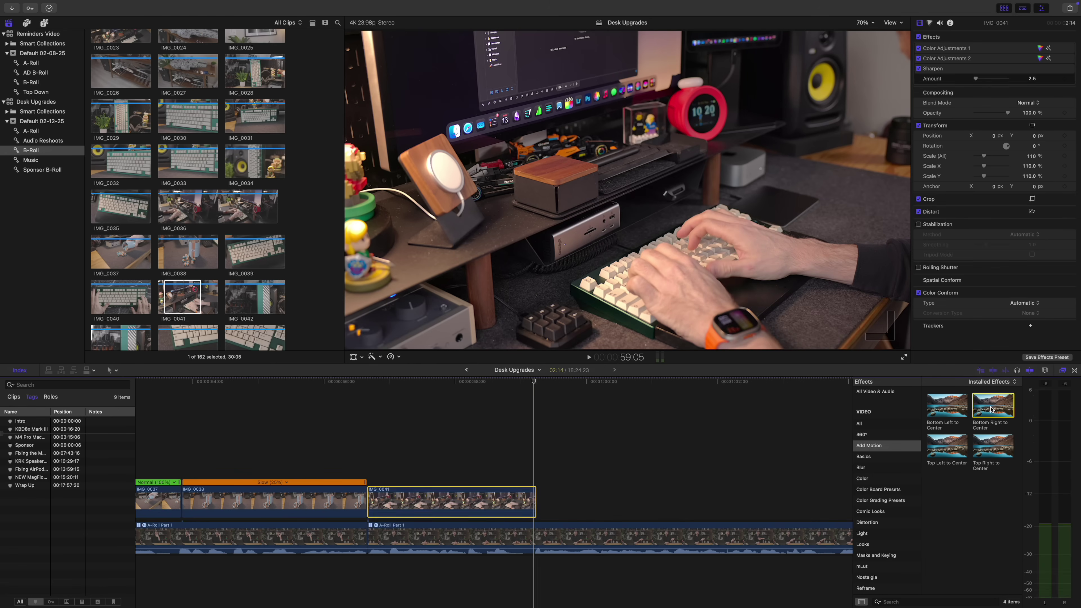
left_click_drag(942, 416, 373, 503)
key("space")
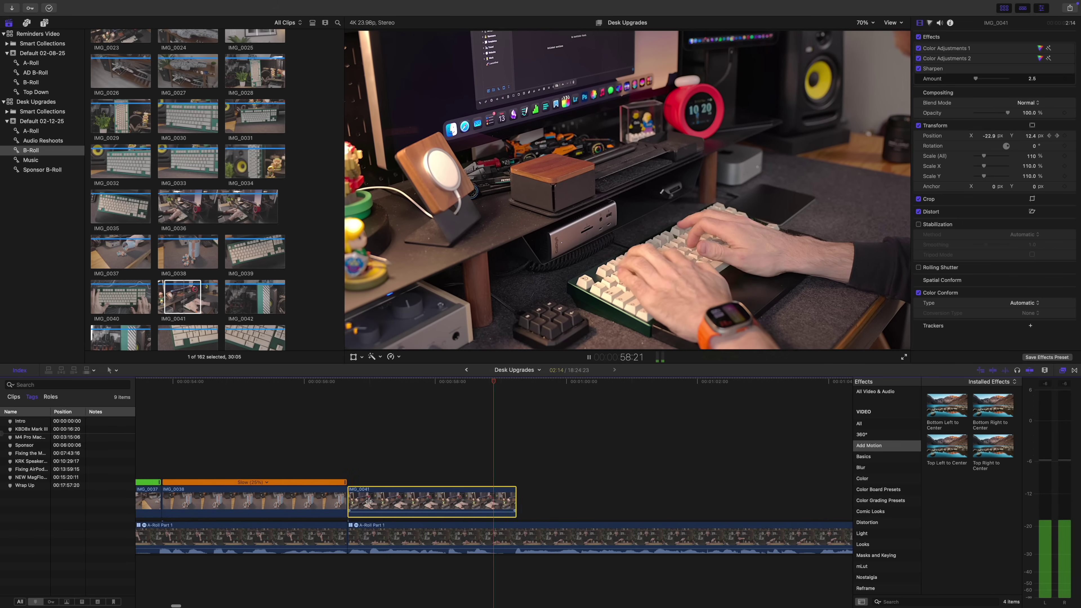
key("space")
key("super+minus")
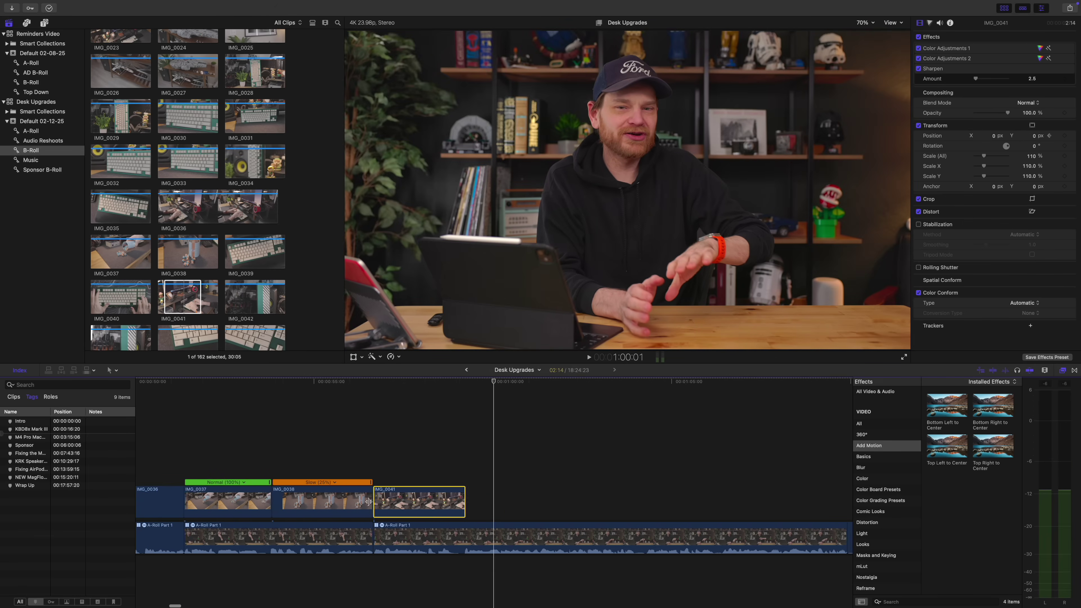